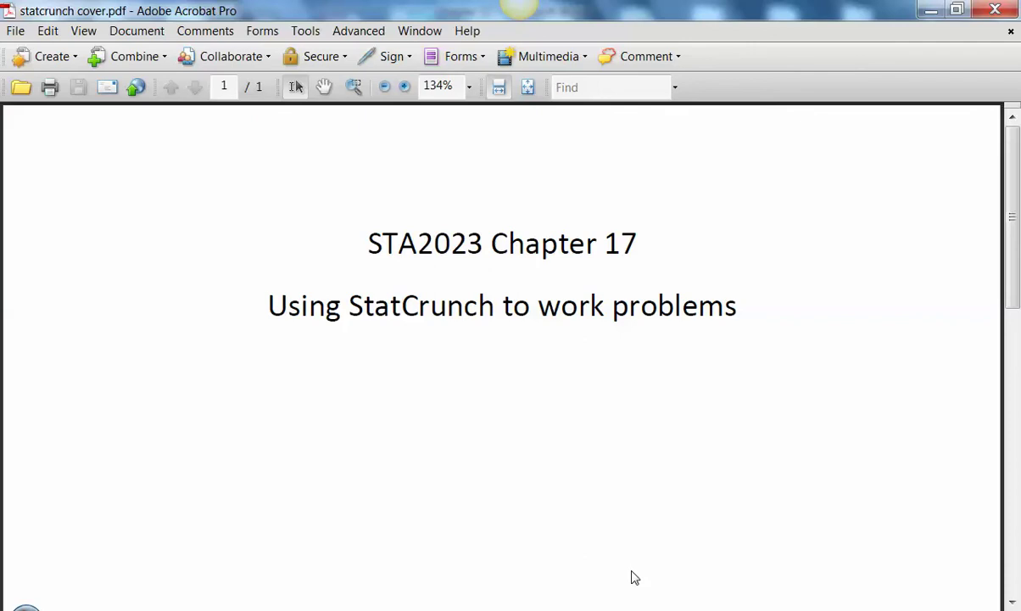
# Switch from the cover PDF to the chapter 17 worksheet in Word.
pyautogui.hotkey('alt', 'Tab')
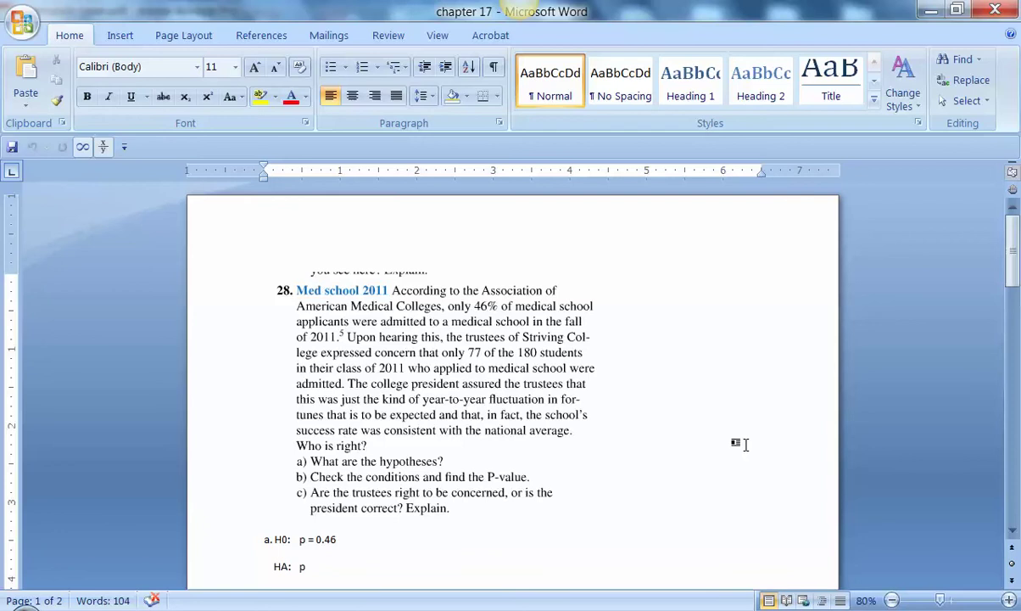
# Complete the alternative hypothesis so it reads HA: p not equal 0.46.
pyautogui.scroll(-1, 729, 449)
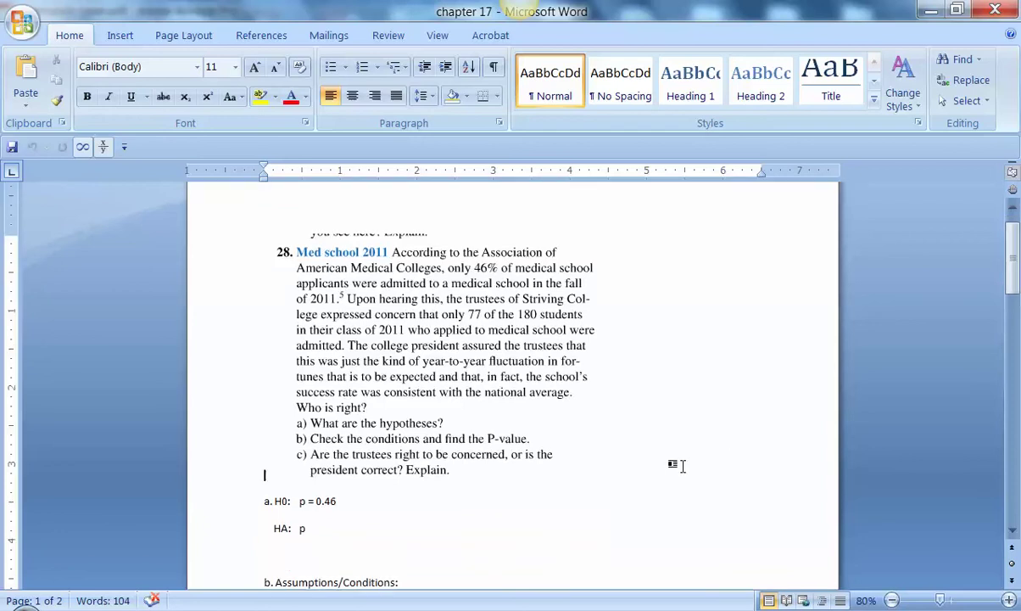
pyautogui.click(347, 528)
pyautogui.click(119, 36)
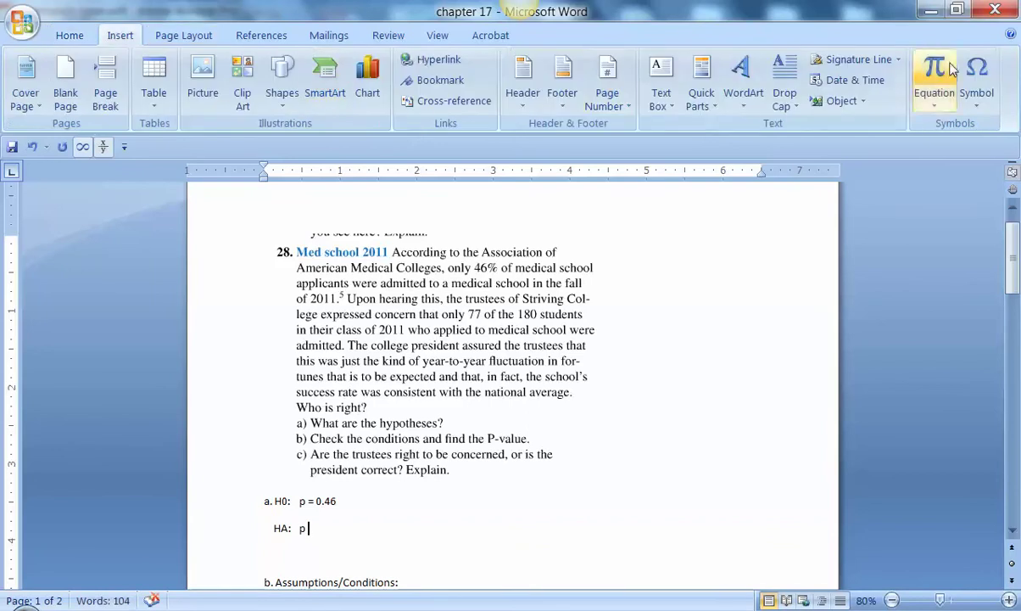
pyautogui.click(981, 81)
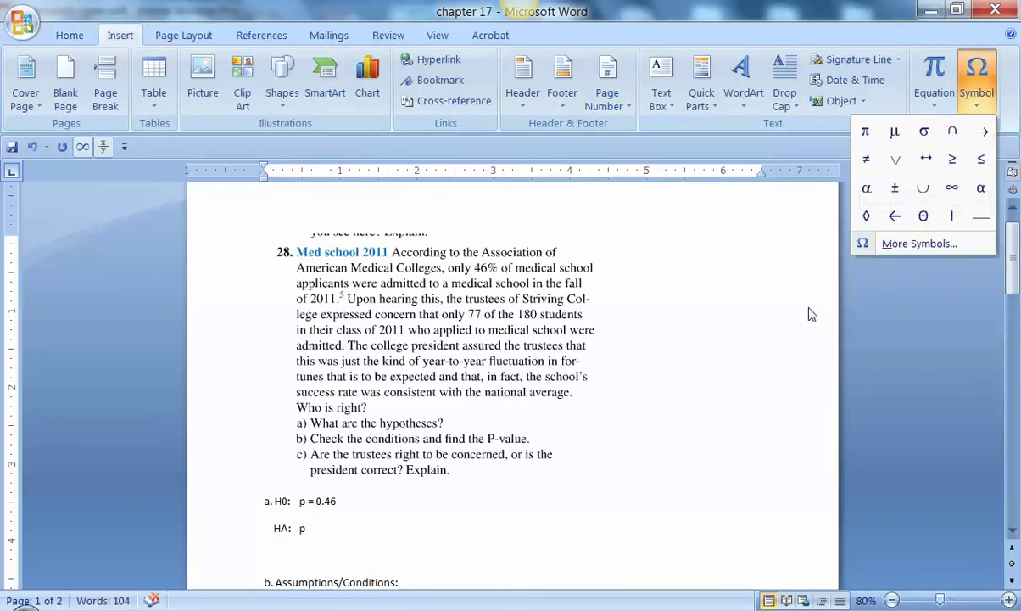
pyautogui.press('Escape')
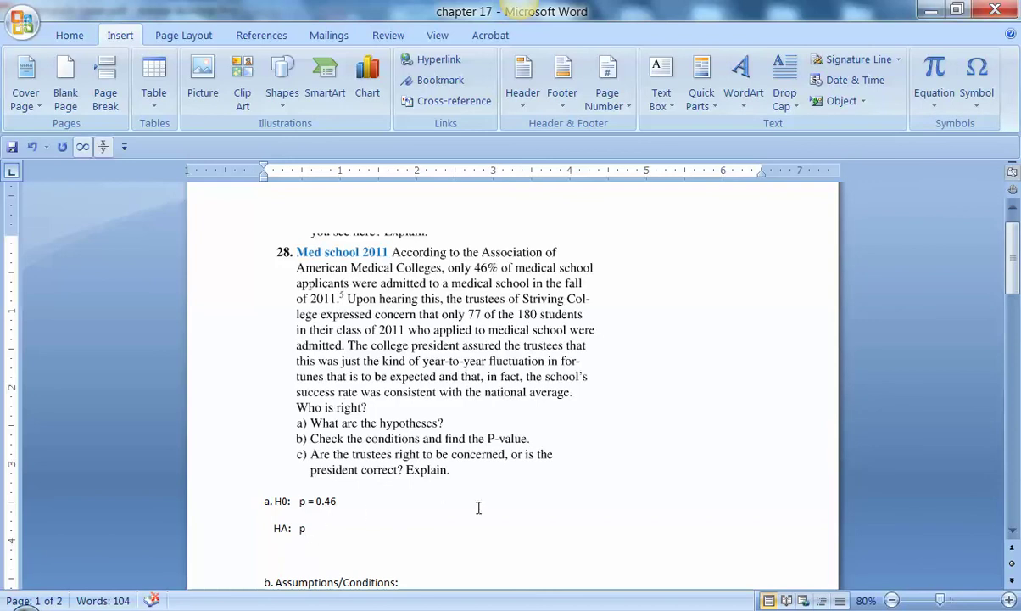
pyautogui.write('not equal 0.46')
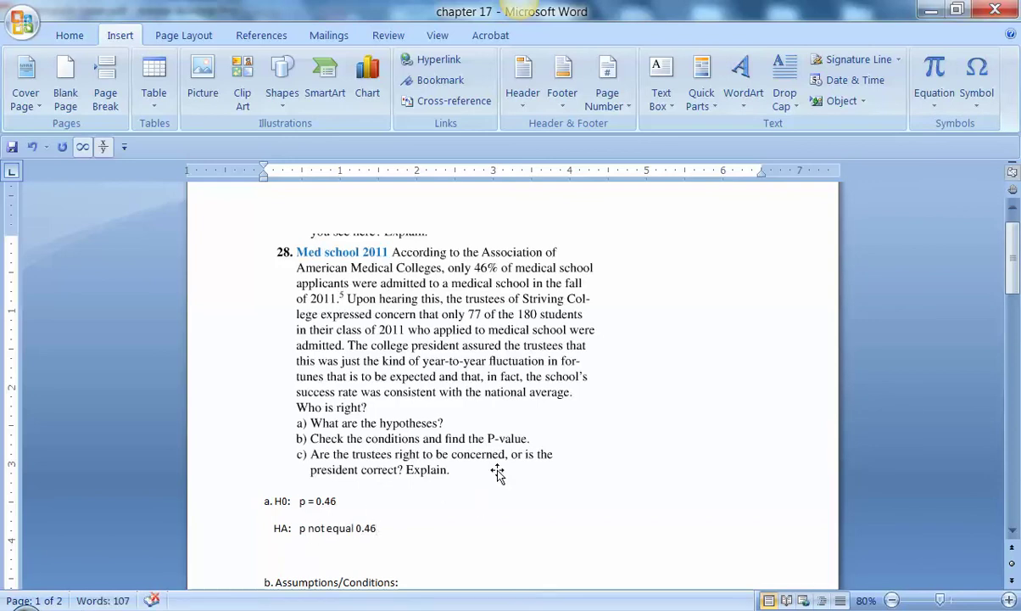
pyautogui.scroll(-2, 497, 474)
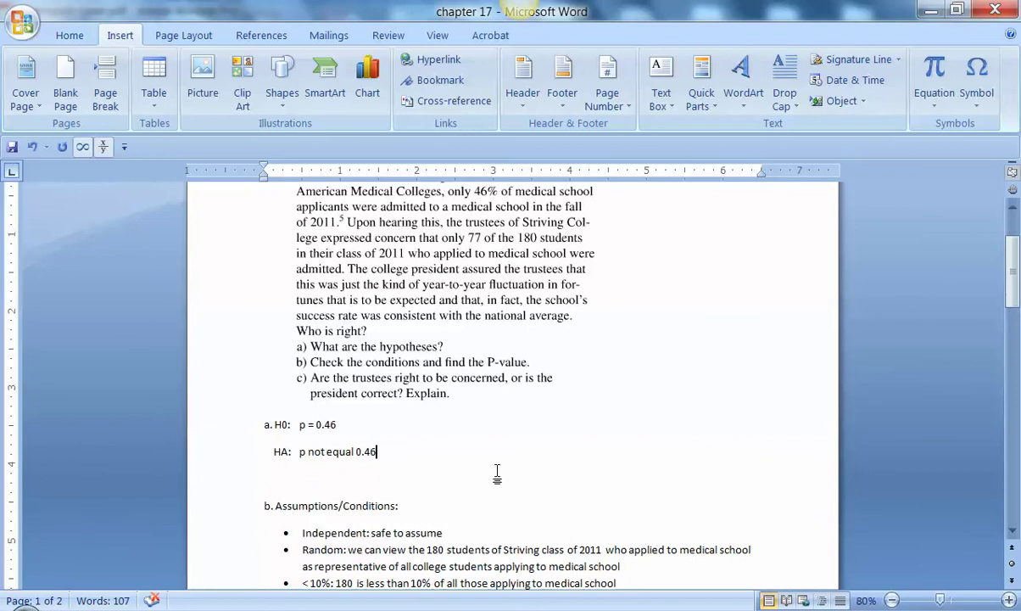
pyautogui.scroll(-1, 497, 474)
pyautogui.scroll(-1, 496, 468)
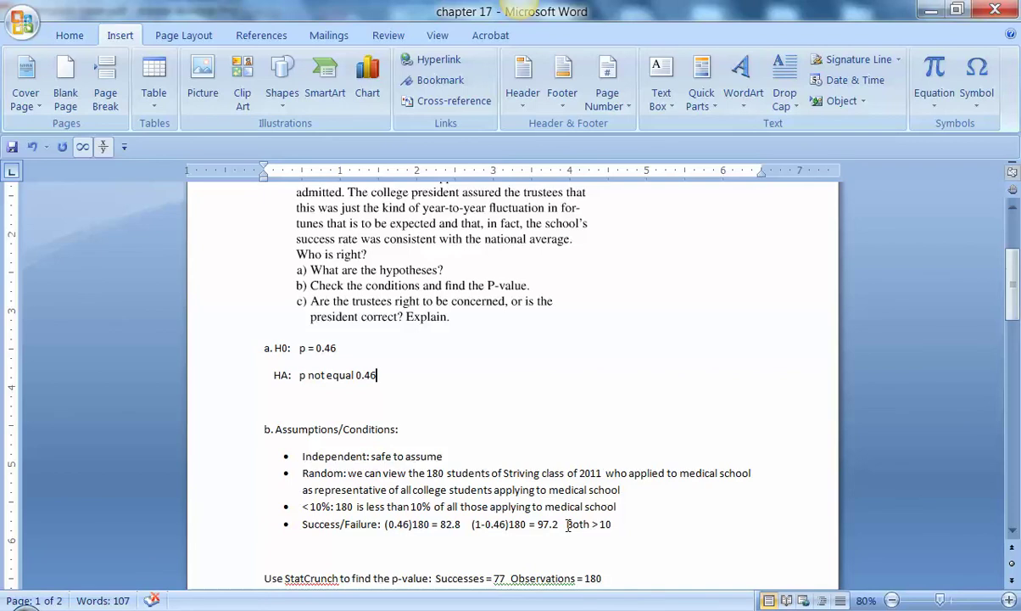
pyautogui.scroll(-1, 567, 525)
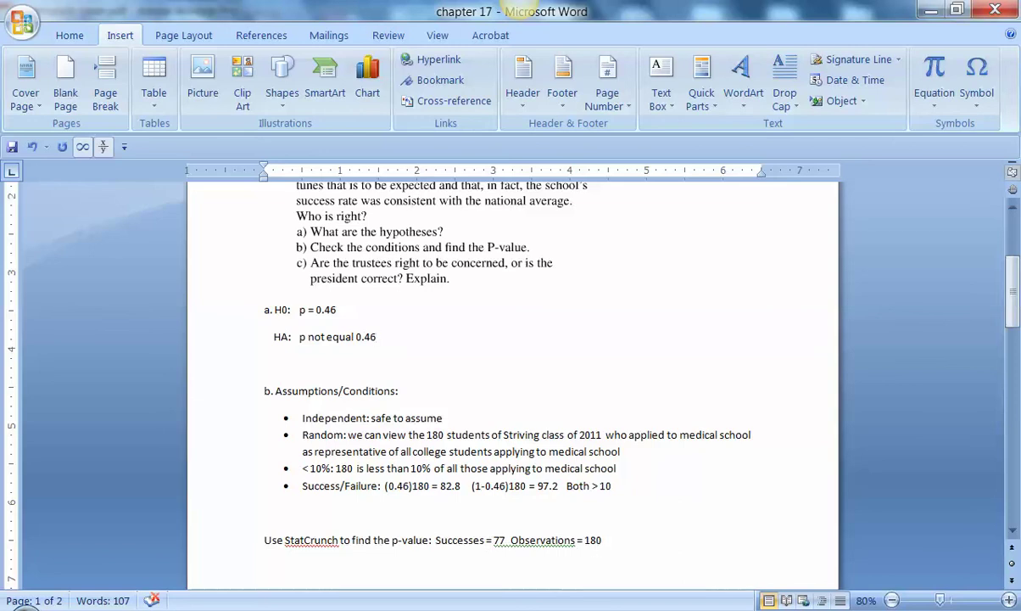
# In StatCrunch, start a one-sample proportion test using summary counts.
pyautogui.click(292, 500)
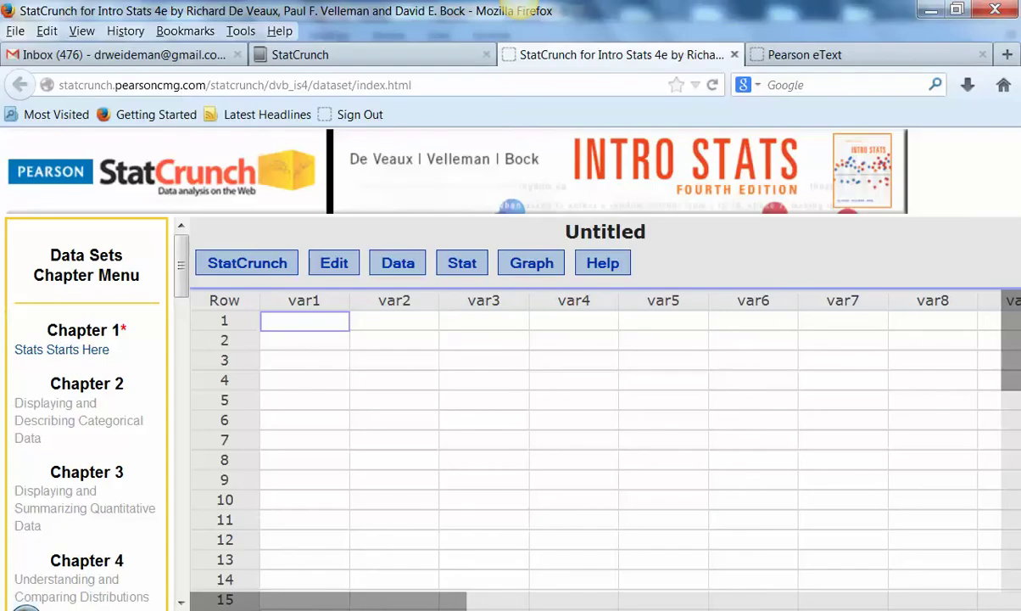
pyautogui.click(469, 268)
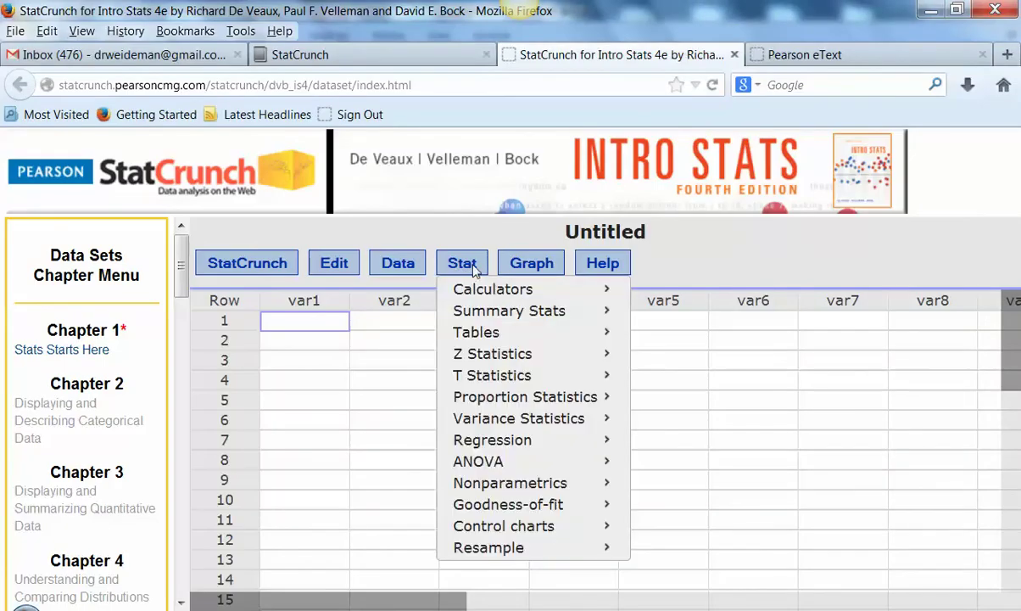
pyautogui.moveTo(513, 398)
pyautogui.moveTo(646, 400)
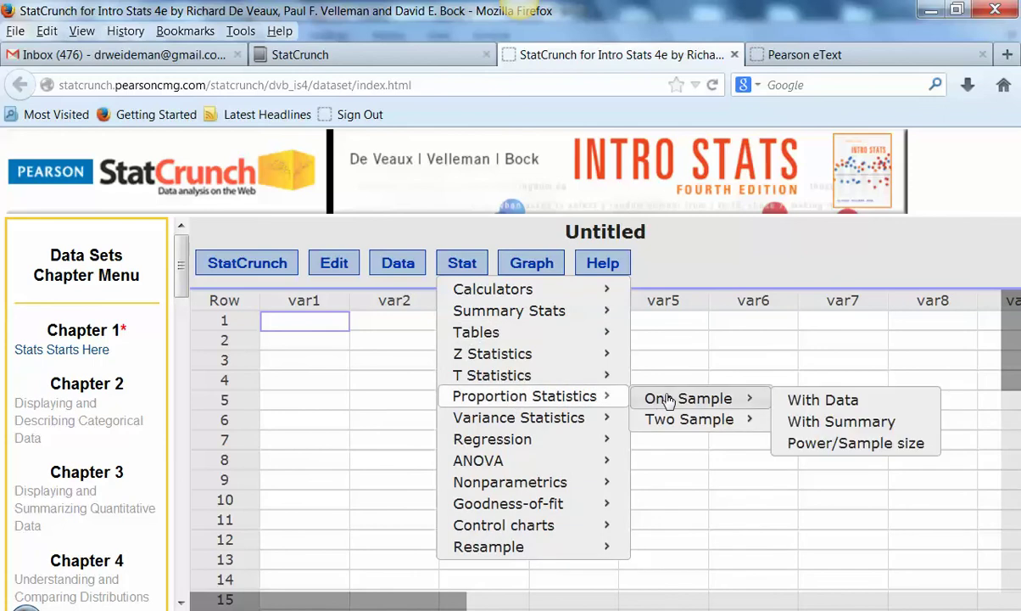
pyautogui.click(811, 422)
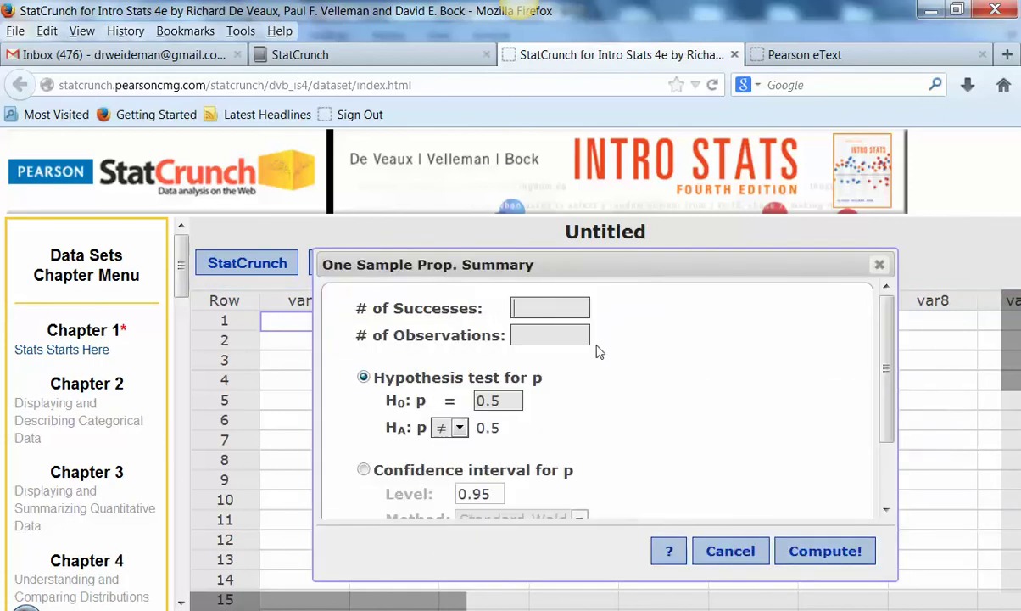
# Test 77 successes in 180 observations against p = 0.46, getting P-value 0.3857.
pyautogui.click(537, 311)
pyautogui.write('77')
pyautogui.click(577, 335)
pyautogui.write('180')
pyautogui.press('Tab')
pyautogui.press('Tab')
pyautogui.write('0.46')
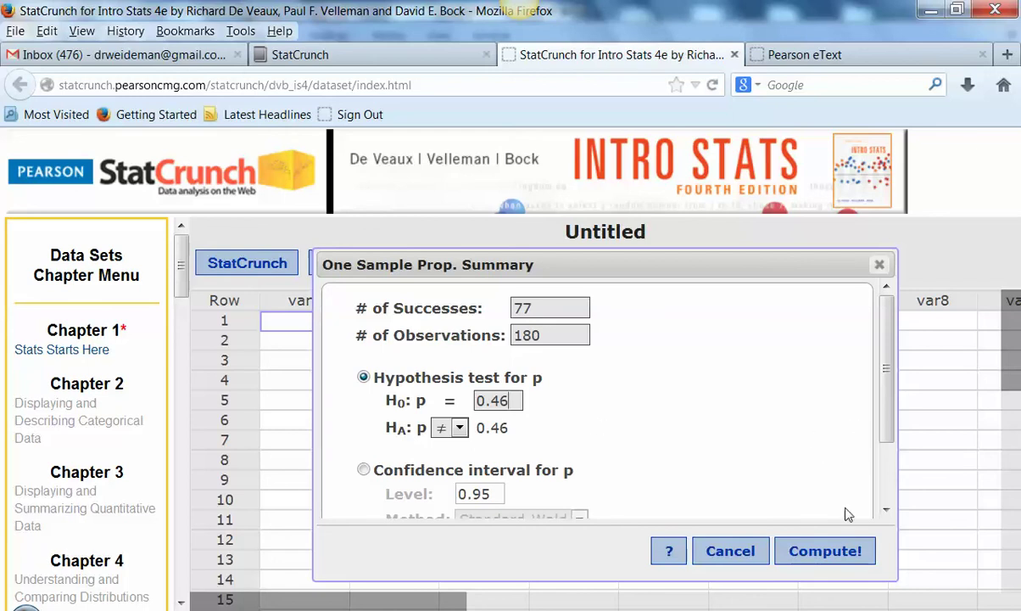
pyautogui.click(828, 552)
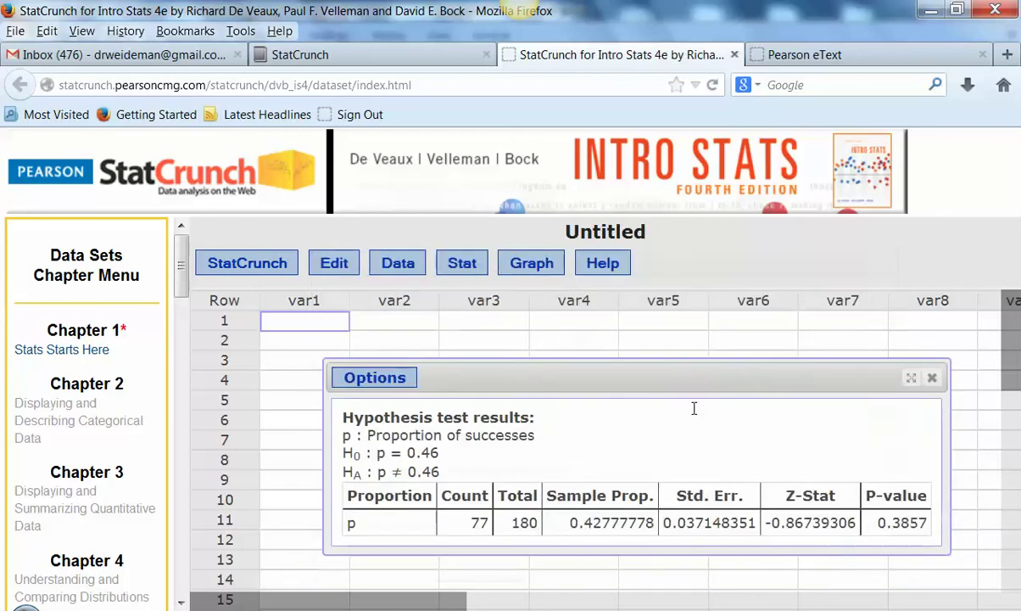
pyautogui.moveTo(652, 376); pyautogui.dragTo(581, 263)
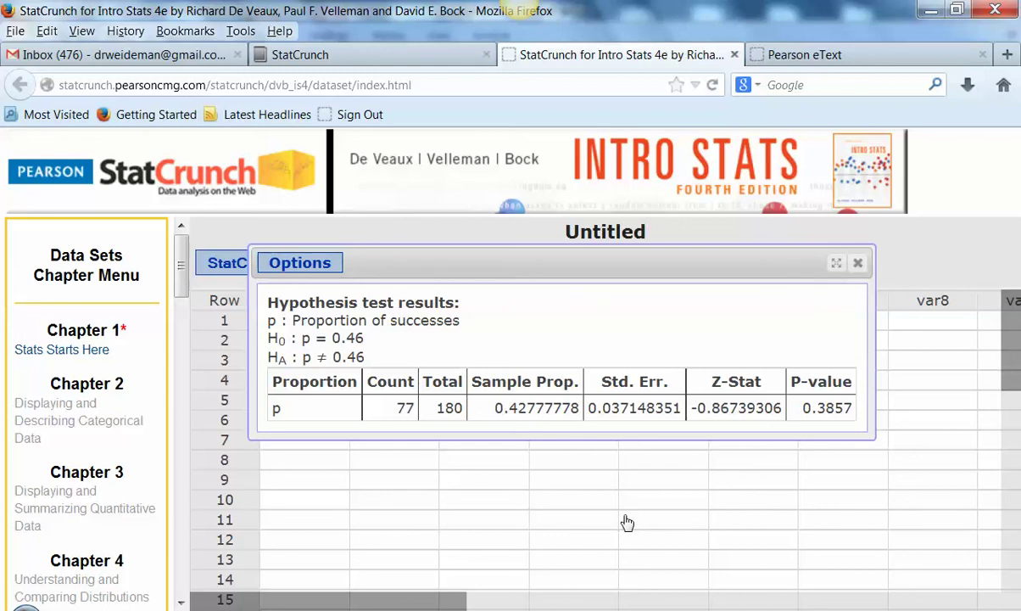
pyautogui.hotkey('alt', 'Tab')
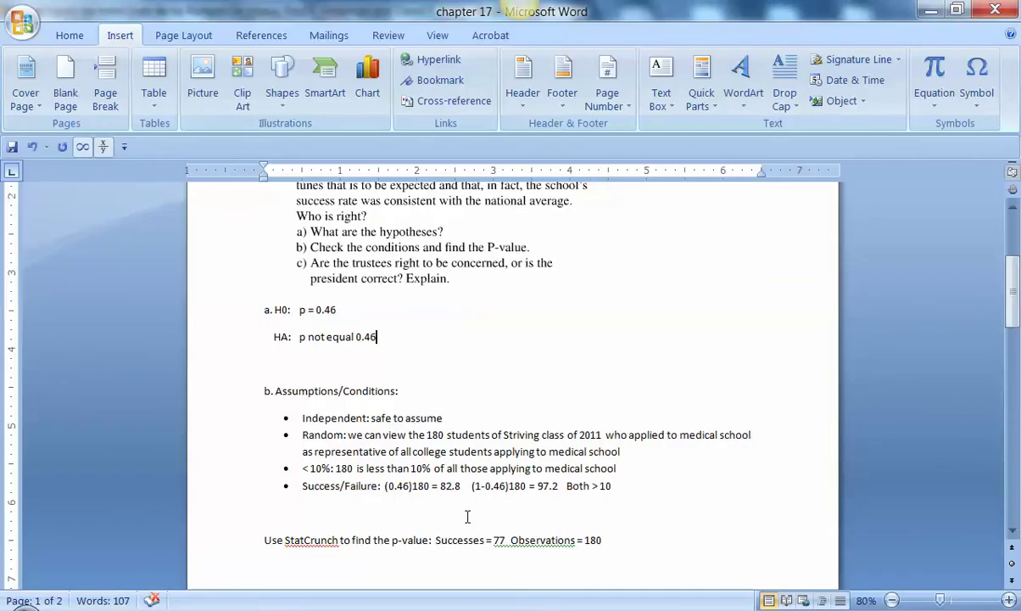
# Record p-value = 0.3857 and the decision "Fail to reject" in the worksheet.
pyautogui.scroll(-2, 551, 494)
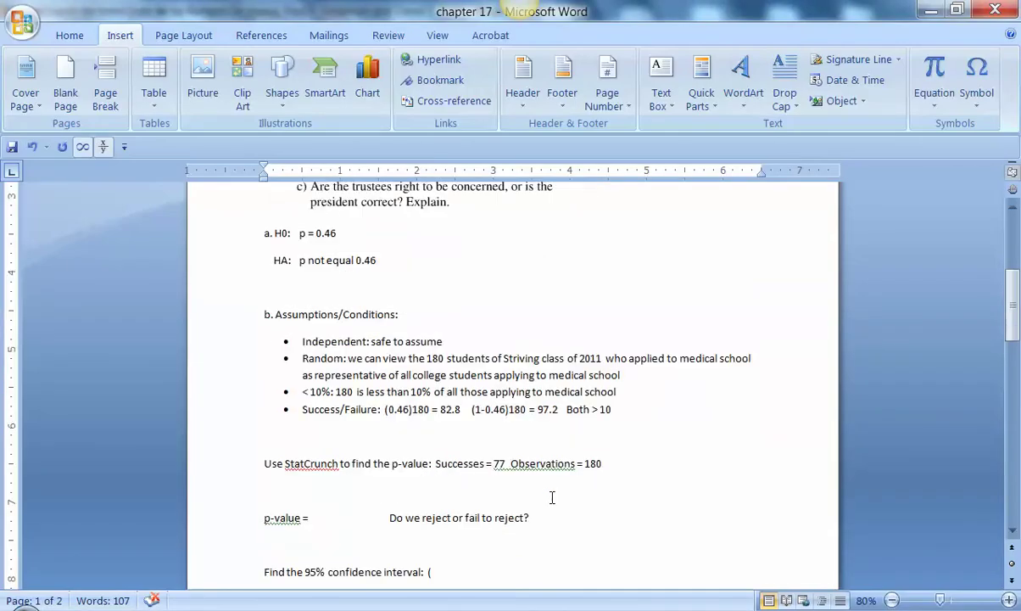
pyautogui.click(349, 516)
pyautogui.write('0')
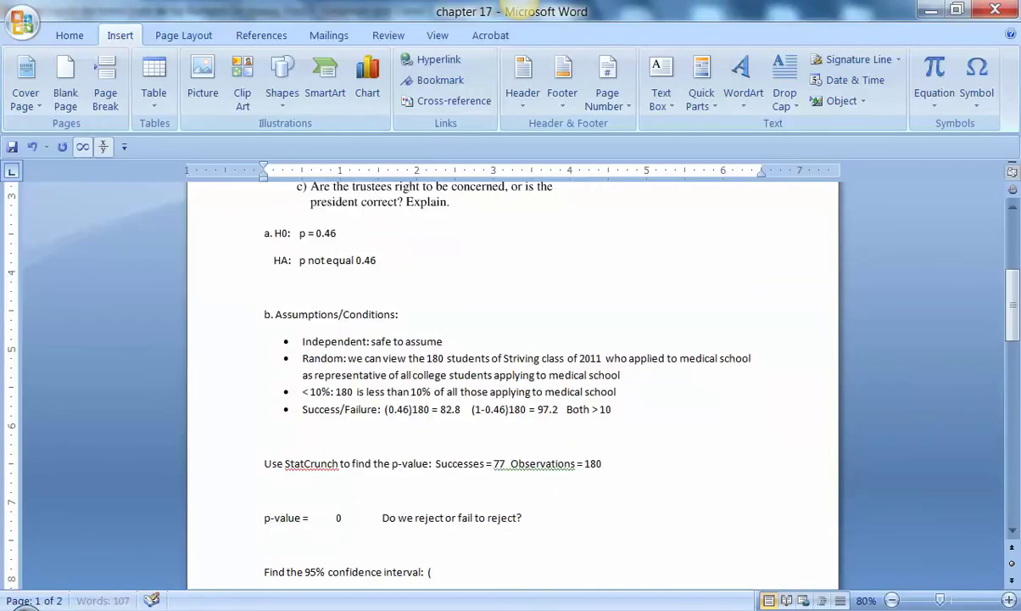
pyautogui.write('.3857')
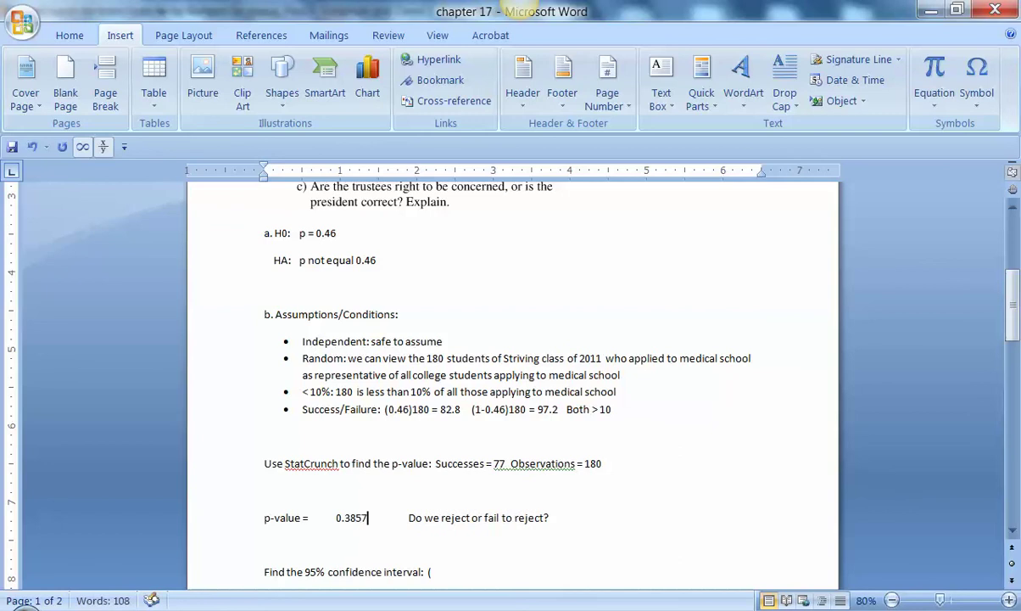
pyautogui.click(577, 515)
pyautogui.write('Fail to r')
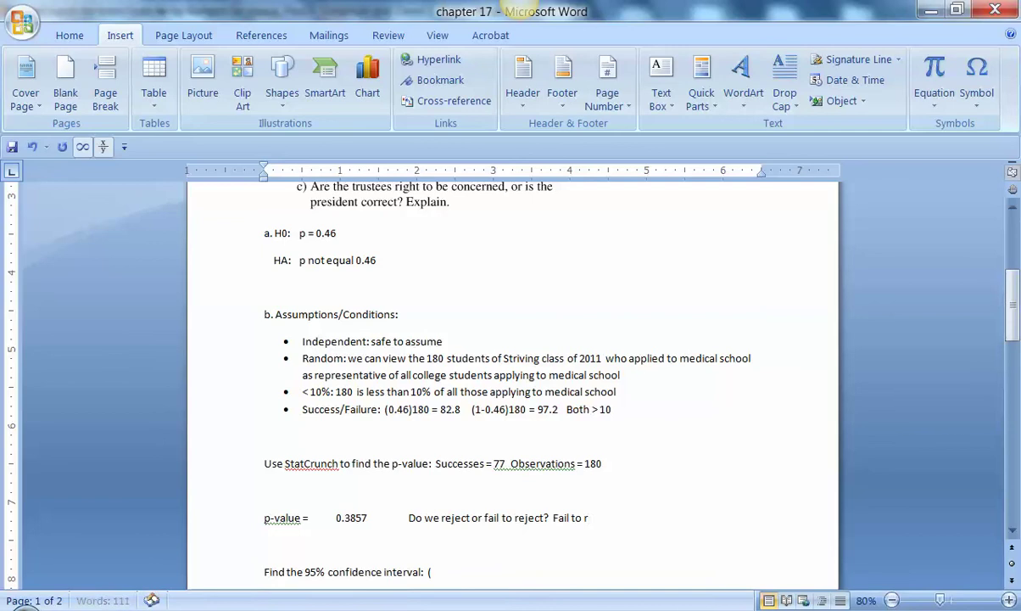
pyautogui.write('eject')
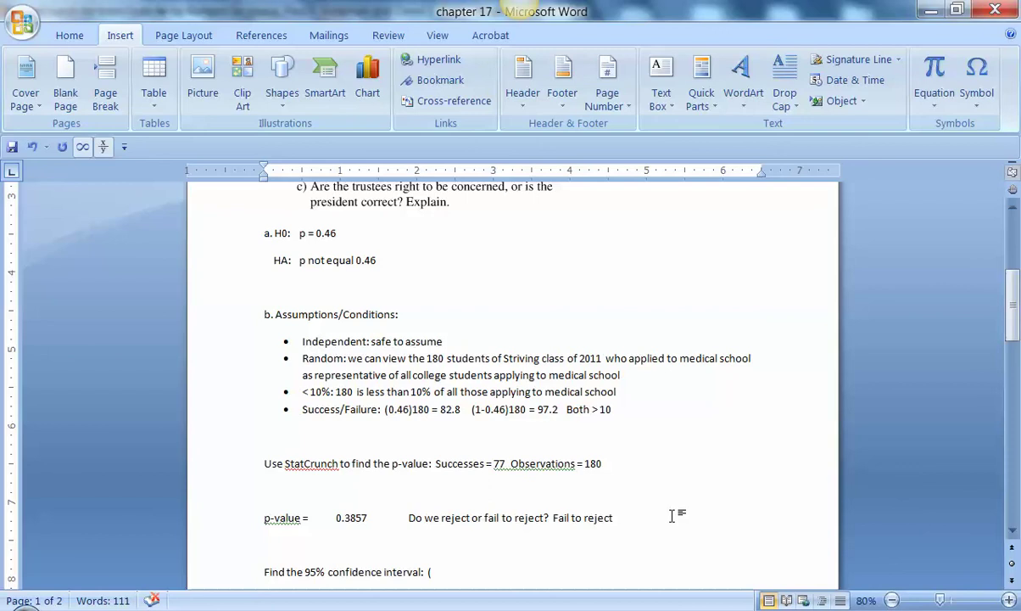
pyautogui.click(452, 573)
# Recompute the StatCrunch results as a 95% confidence interval for p (0.35550025 to 0.50005531).
pyautogui.hotkey('alt', 'Tab')
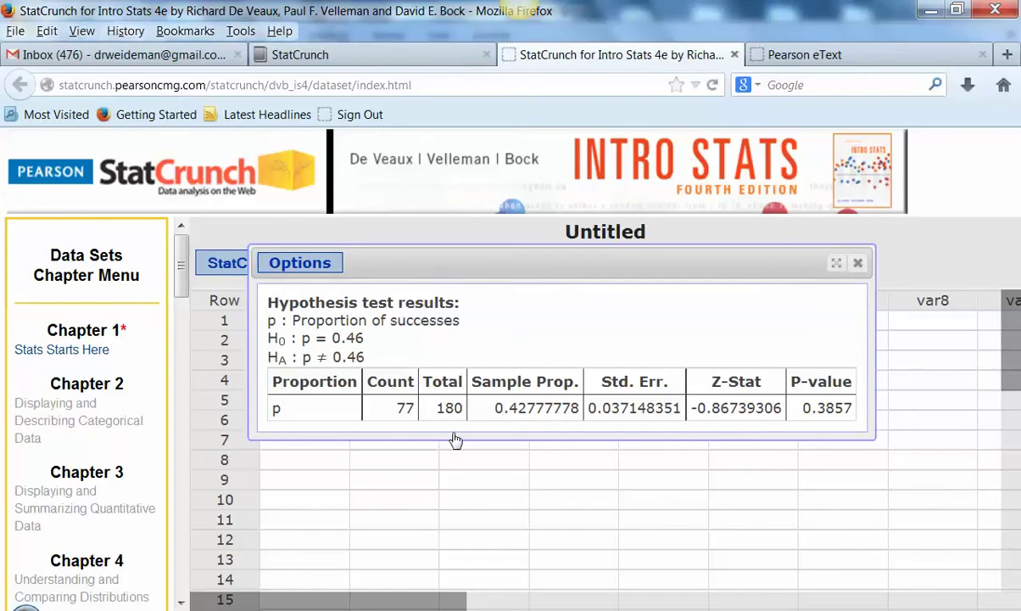
pyautogui.click(302, 262)
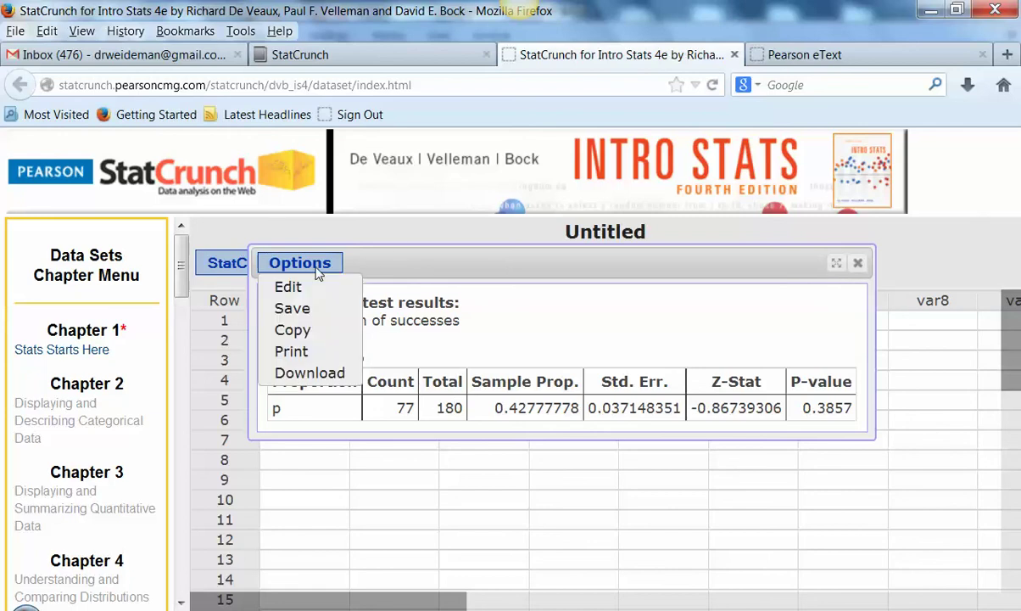
pyautogui.click(311, 291)
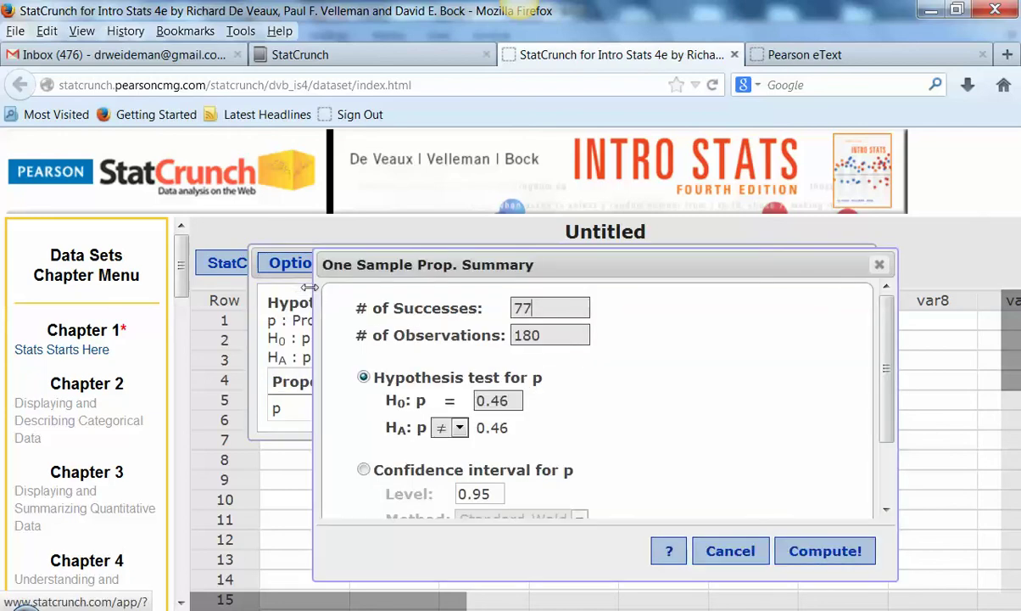
pyautogui.click(364, 471)
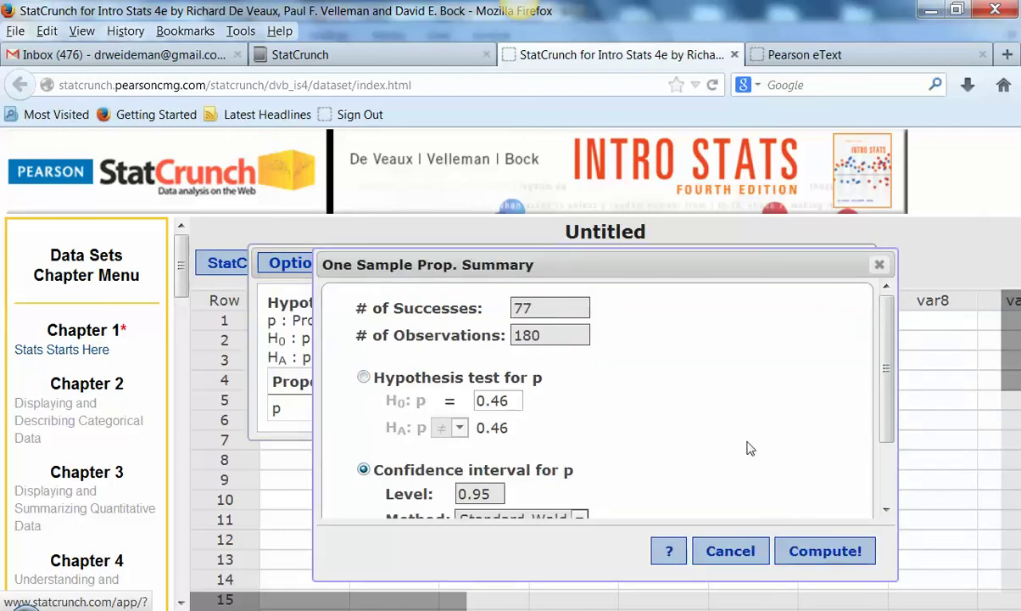
pyautogui.click(815, 553)
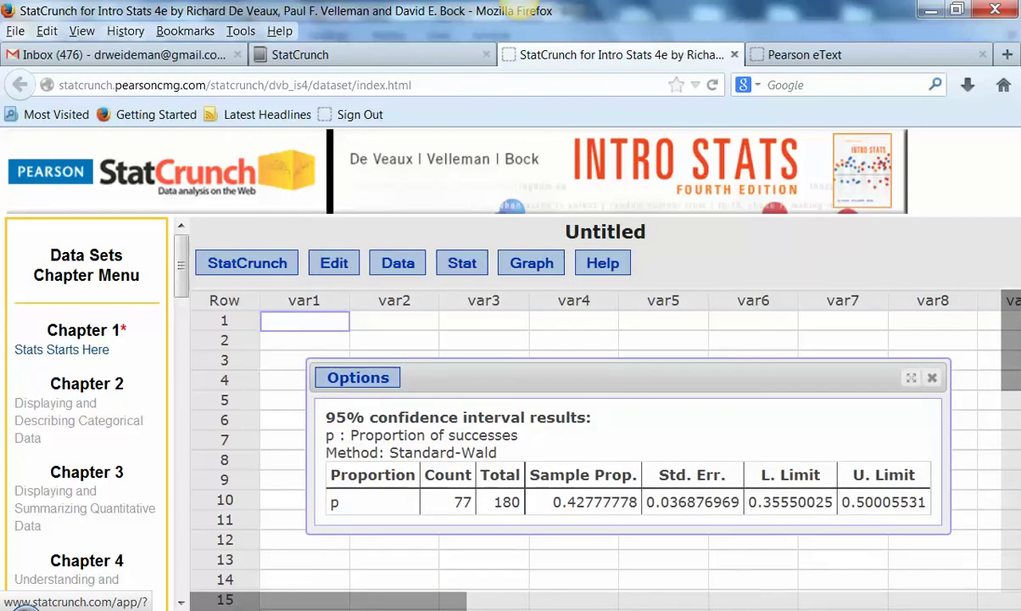
pyautogui.hotkey('alt', 'Tab')
# Enter the 95% confidence interval as (35.6%, 50.0%), correcting typos along the way.
pyautogui.write('3')
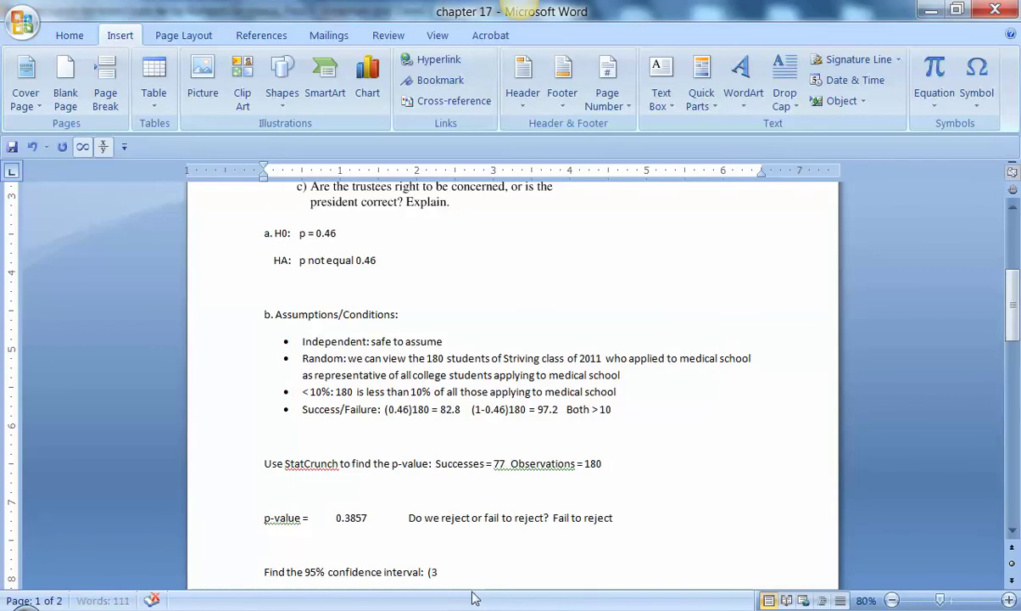
pyautogui.write('5.6%, 50.0%)')
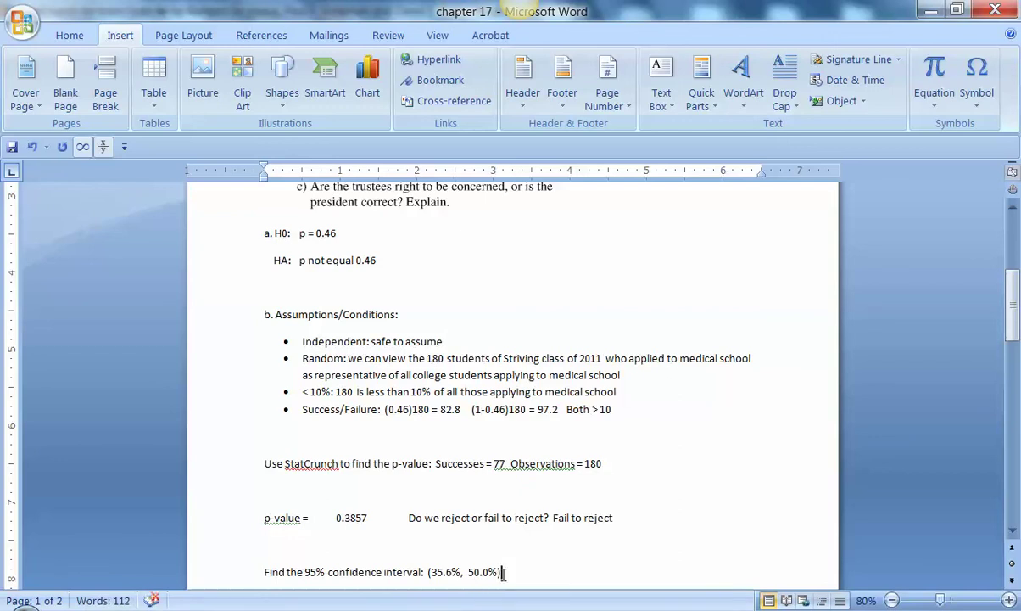
# Position the cursor to begin the answer below "Interpret in context:".
pyautogui.click(346, 232)
pyautogui.scroll(-2, 428, 549)
pyautogui.click(393, 549)
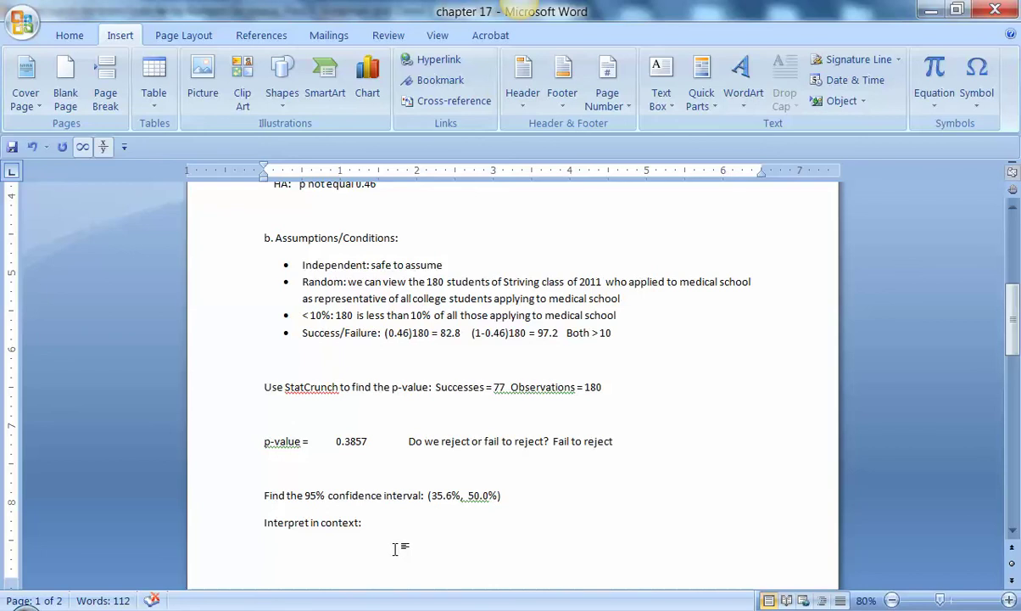
pyautogui.scroll(-2, 391, 528)
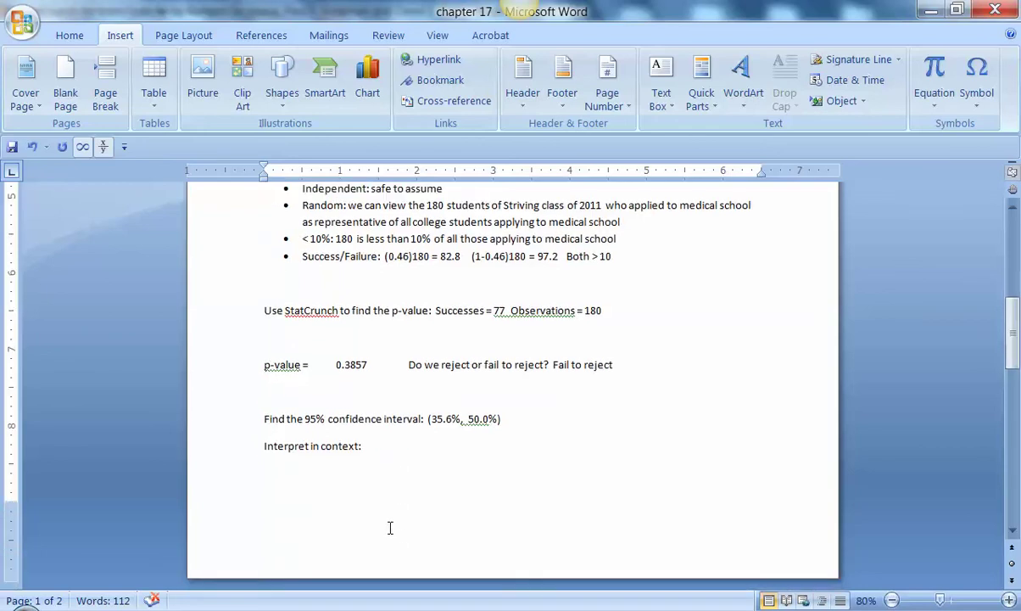
pyautogui.scroll(-6, 390, 528)
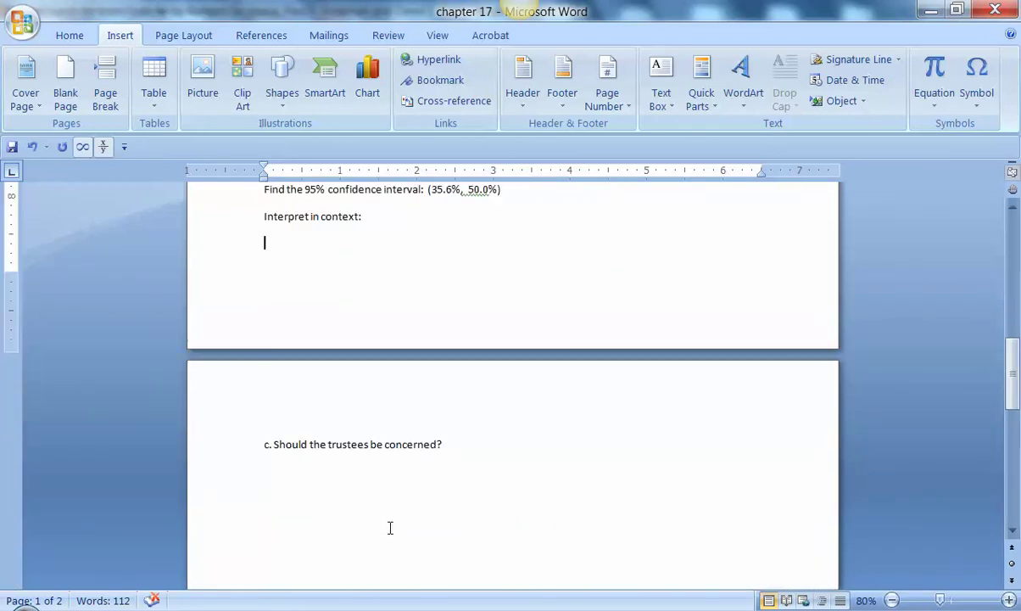
pyautogui.scroll(10, 390, 527)
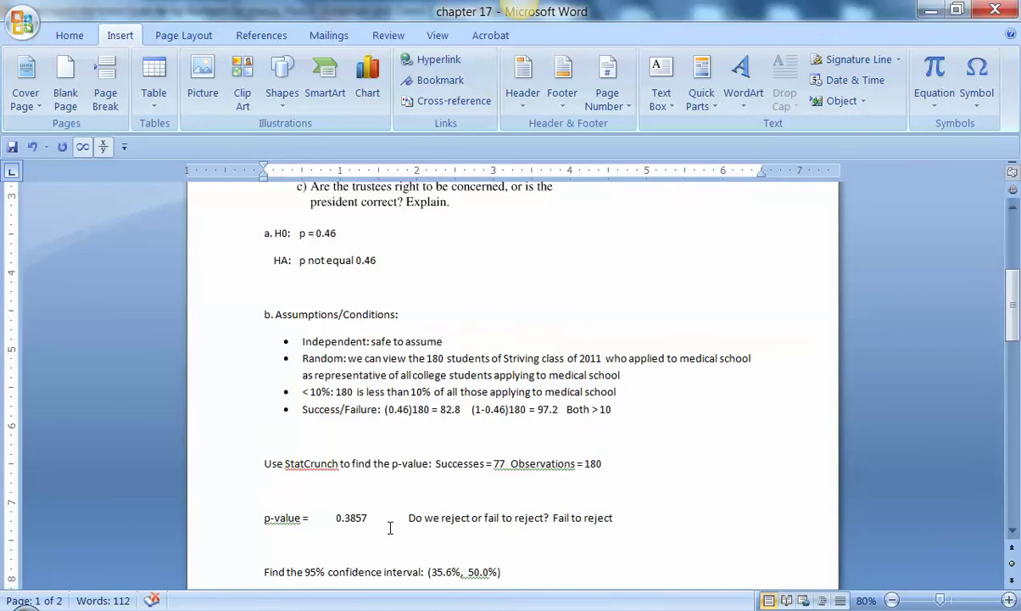